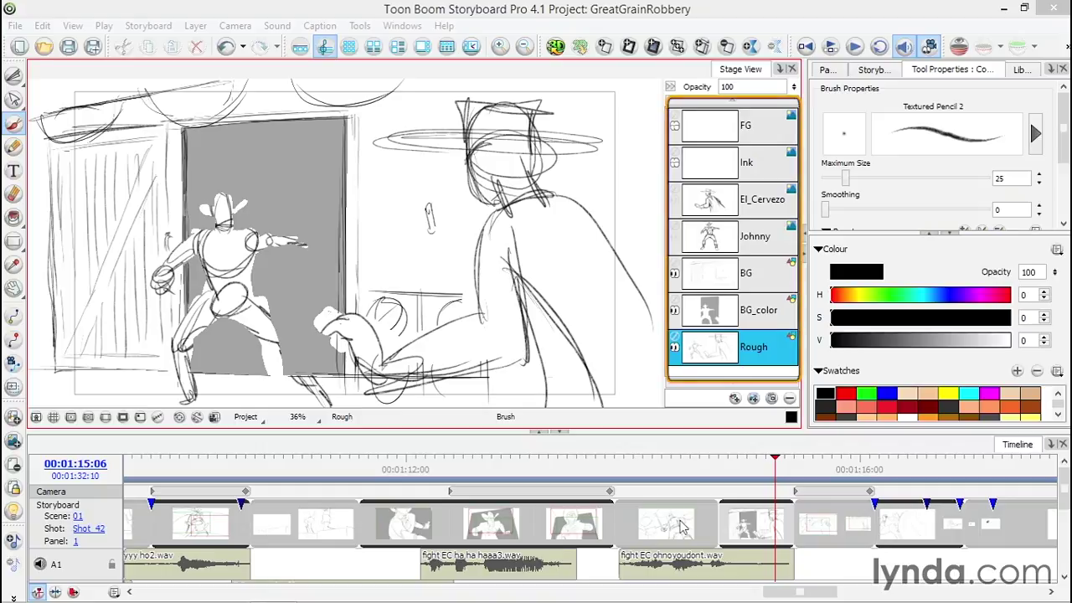
Toggle the visibility of the Rough layer and the BG layer off and on to see what each contains
click(675, 348)
click(675, 349)
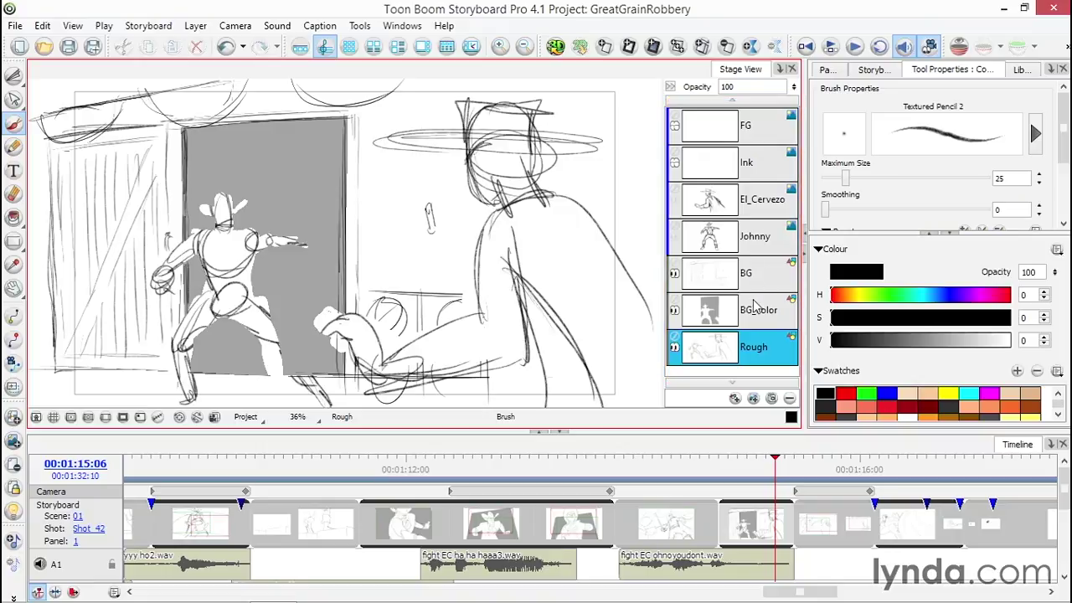
click(753, 269)
click(674, 273)
click(674, 273)
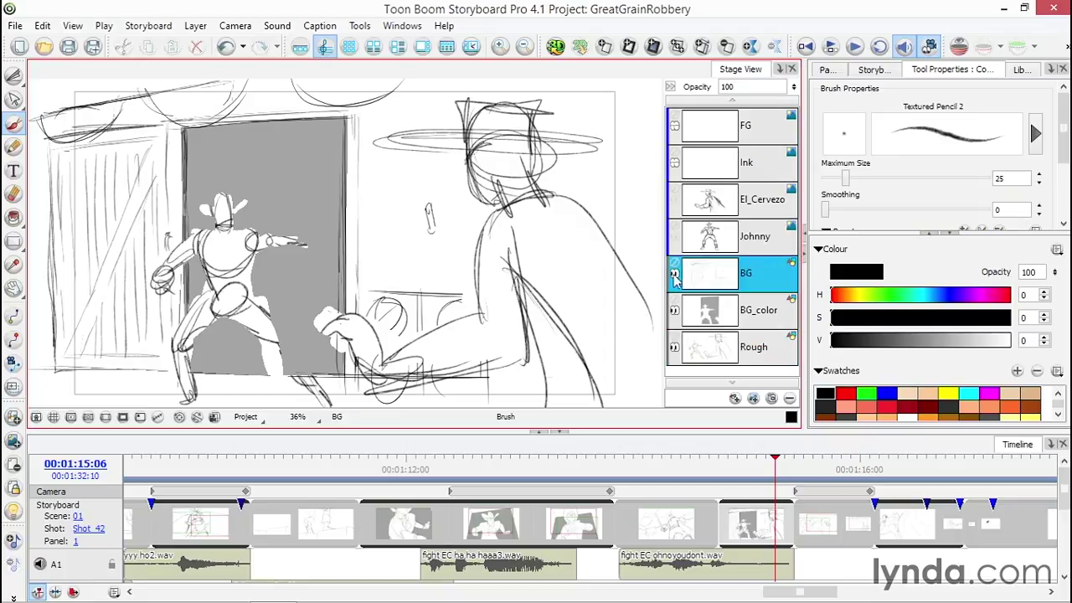
Show the Johnny and El_Cervezo layers and hide the Rough layer
click(757, 237)
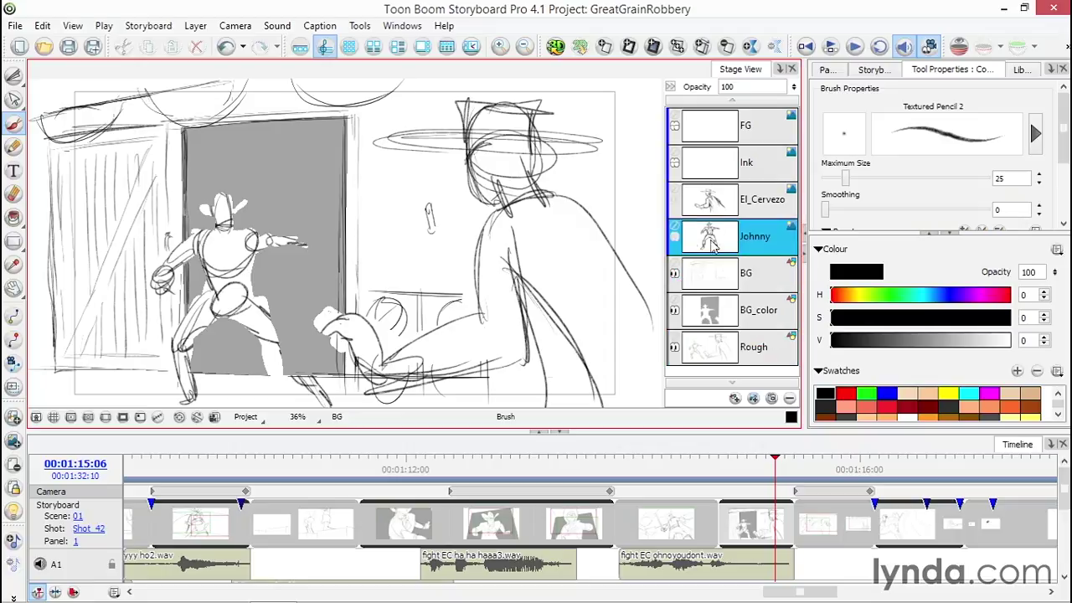
click(675, 237)
click(674, 200)
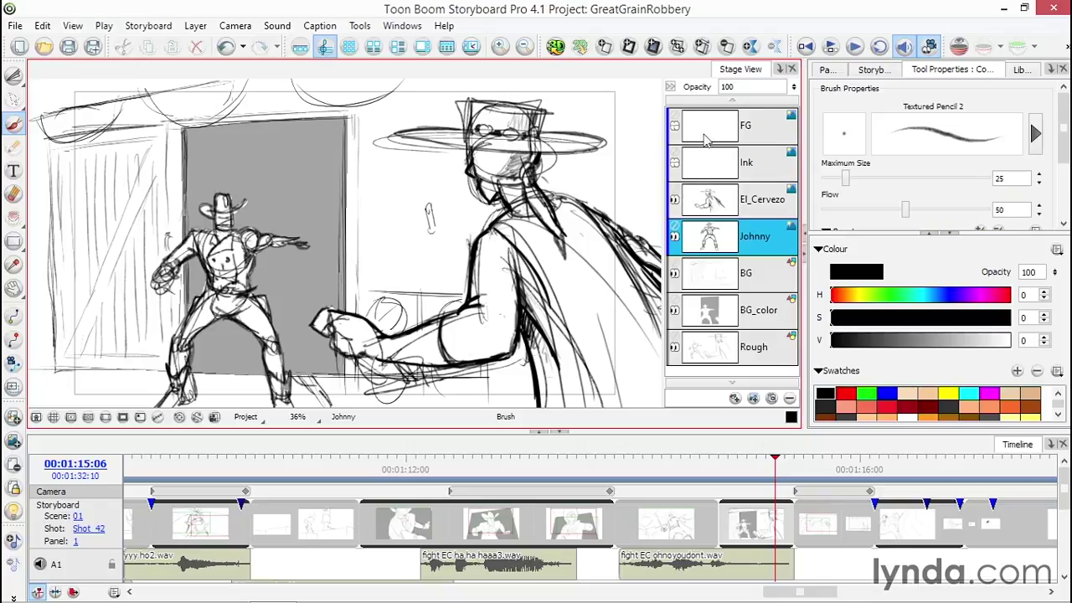
click(668, 343)
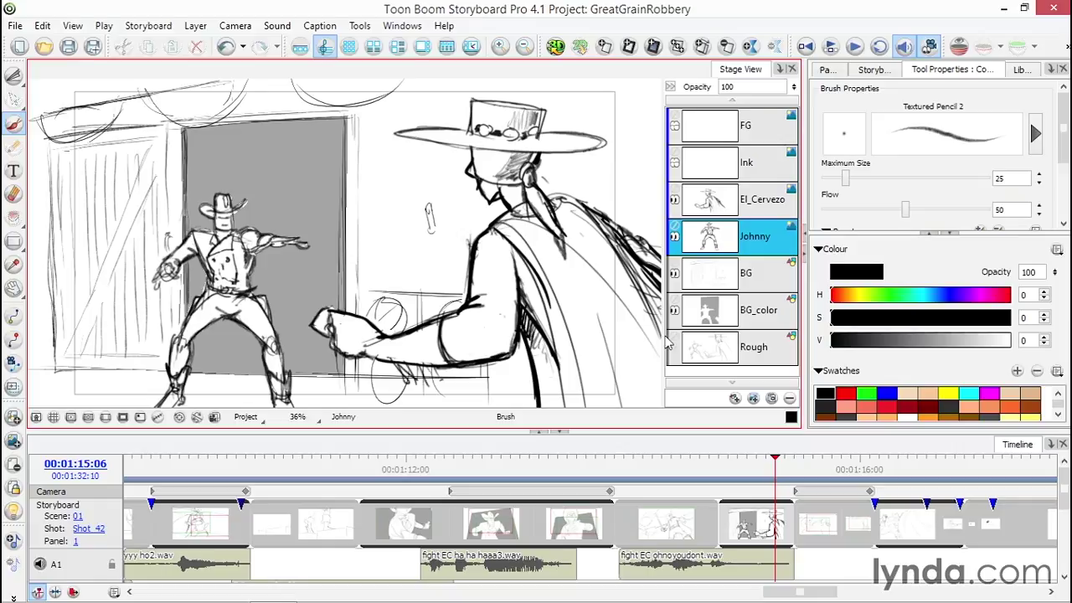
Go through the Ink, FG, Arrows and Notes layers in turn to review the layer structure
scroll(737, 209, up, 2)
click(756, 239)
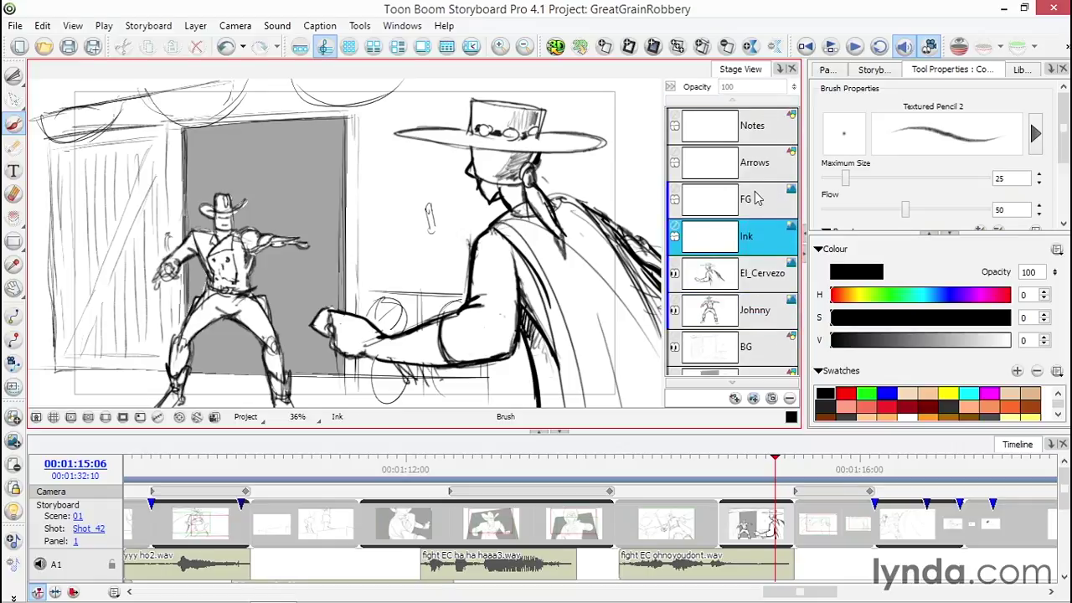
click(754, 201)
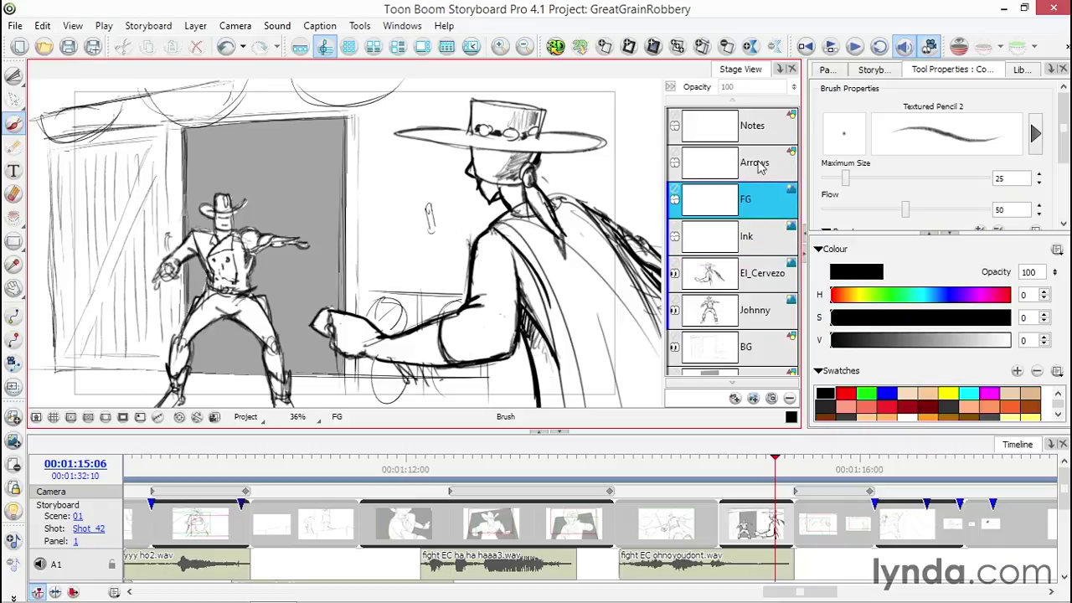
click(763, 164)
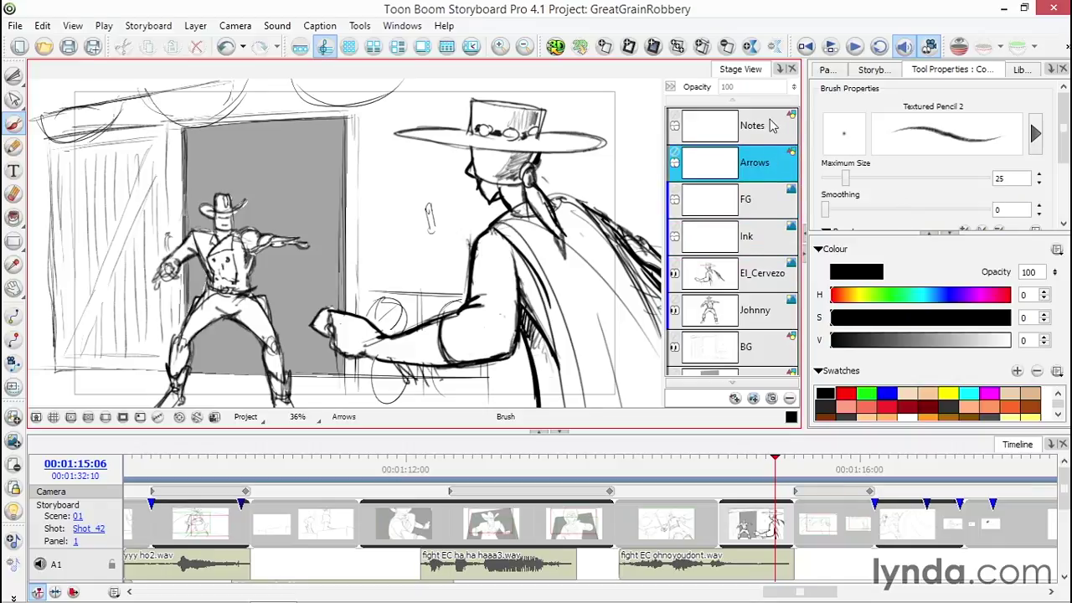
click(770, 130)
click(765, 163)
On the Notes layer, draw a red arrow to the doorway cowboy's hat, handwrite "MOVE HIM" beside it, and hide the layer
click(768, 129)
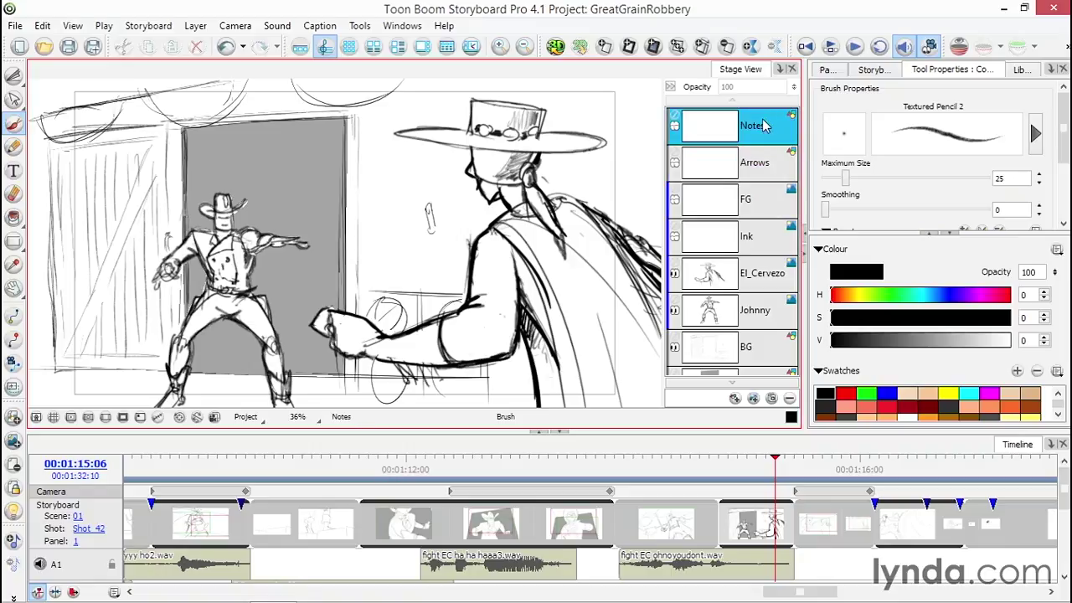
click(845, 393)
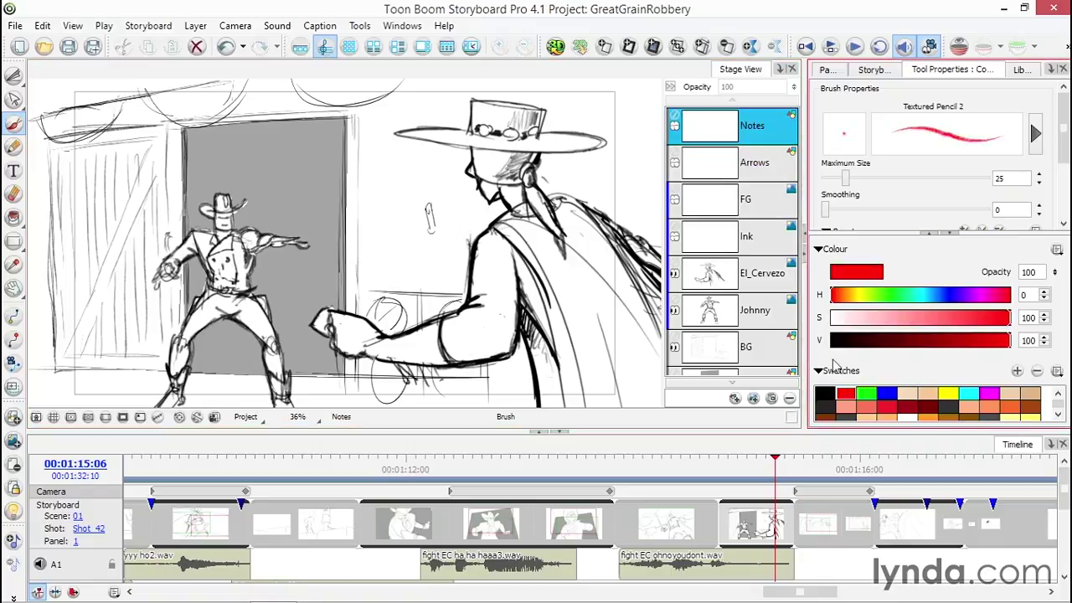
drag(293, 102, 247, 197)
drag(251, 158, 246, 198)
drag(246, 198, 287, 177)
mouse_move(304, 102)
mouse_down()
mouse_move(371, 108)
mouse_move(379, 82)
mouse_move(421, 84)
mouse_move(419, 109)
mouse_move(449, 80)
mouse_move(474, 82)
mouse_up()
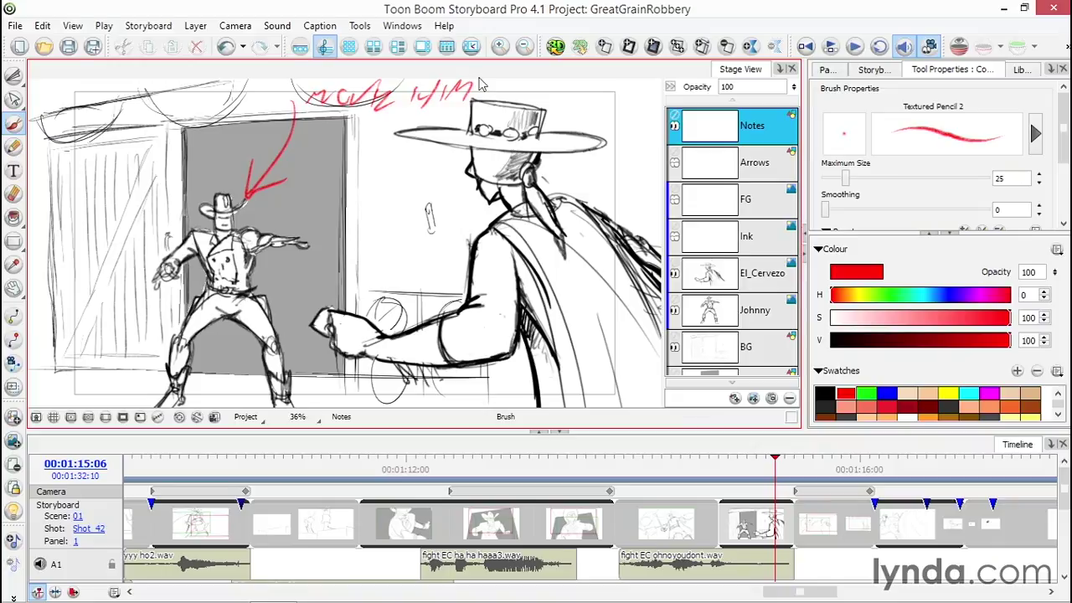
click(675, 126)
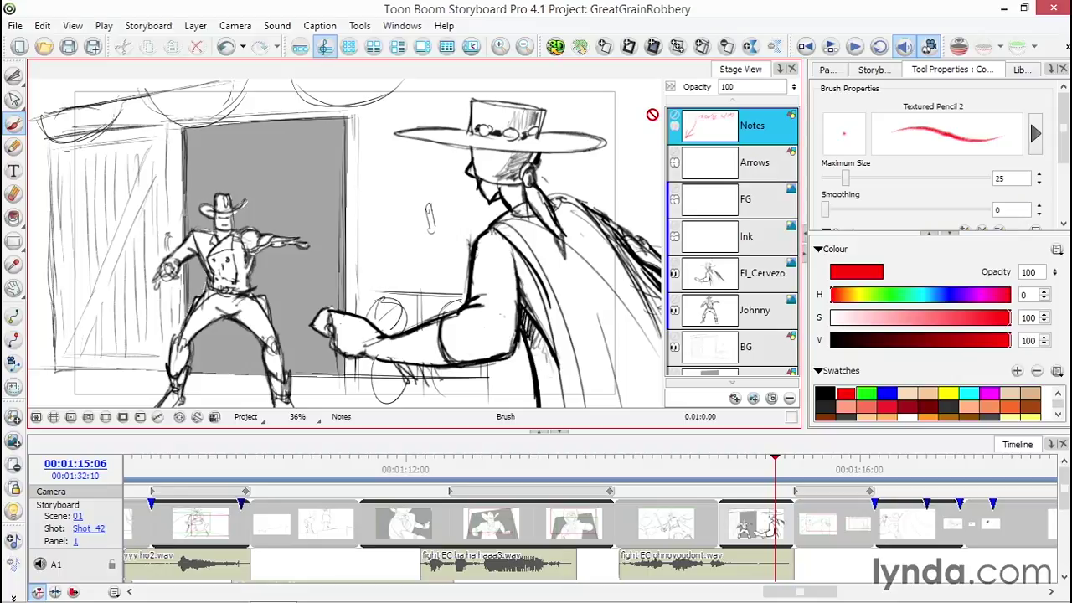
Toggle the BG, Johnny and El_Cervezo layers off and on one by one to see each one's artwork
click(772, 353)
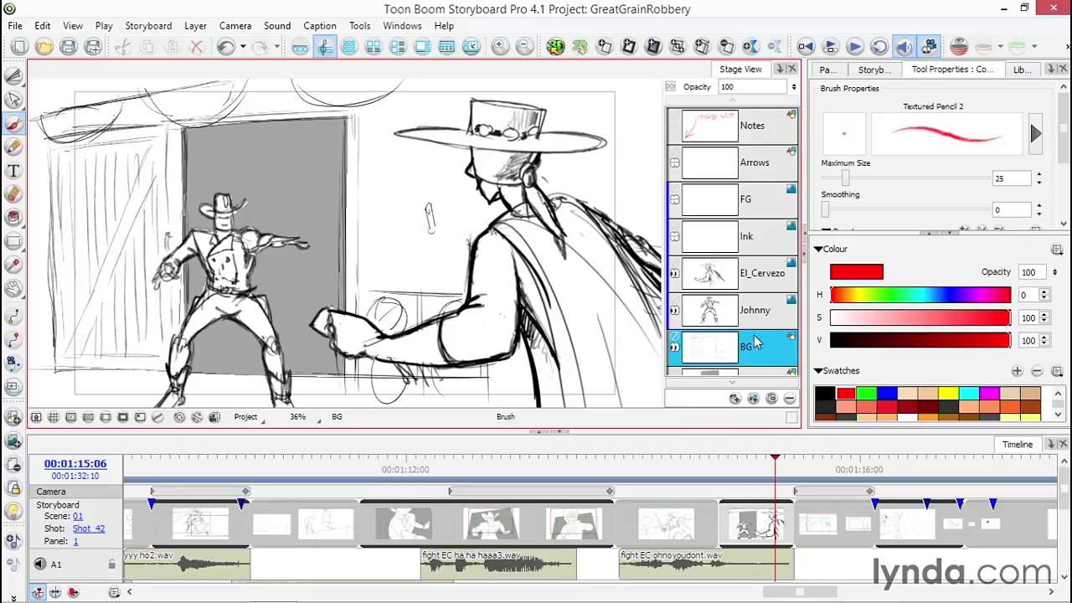
click(674, 350)
click(674, 350)
click(745, 310)
click(674, 310)
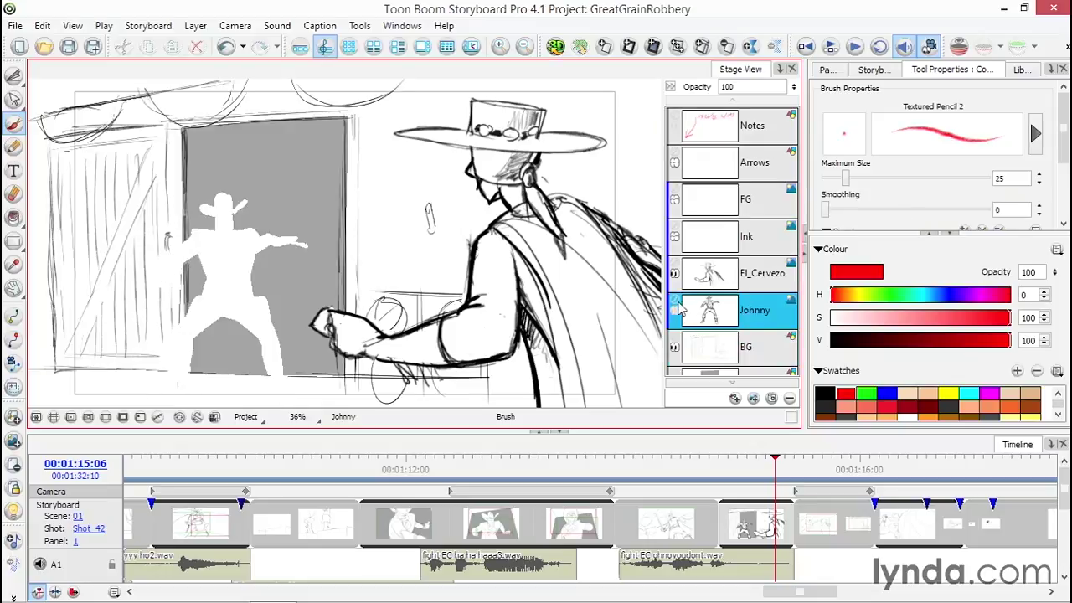
click(673, 310)
click(745, 283)
click(674, 273)
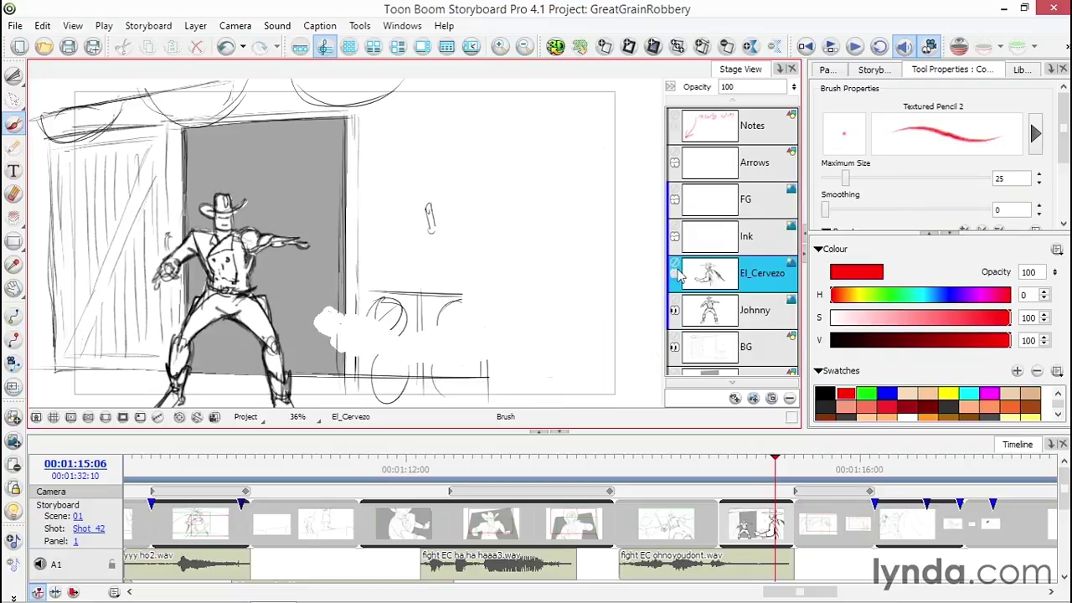
click(674, 273)
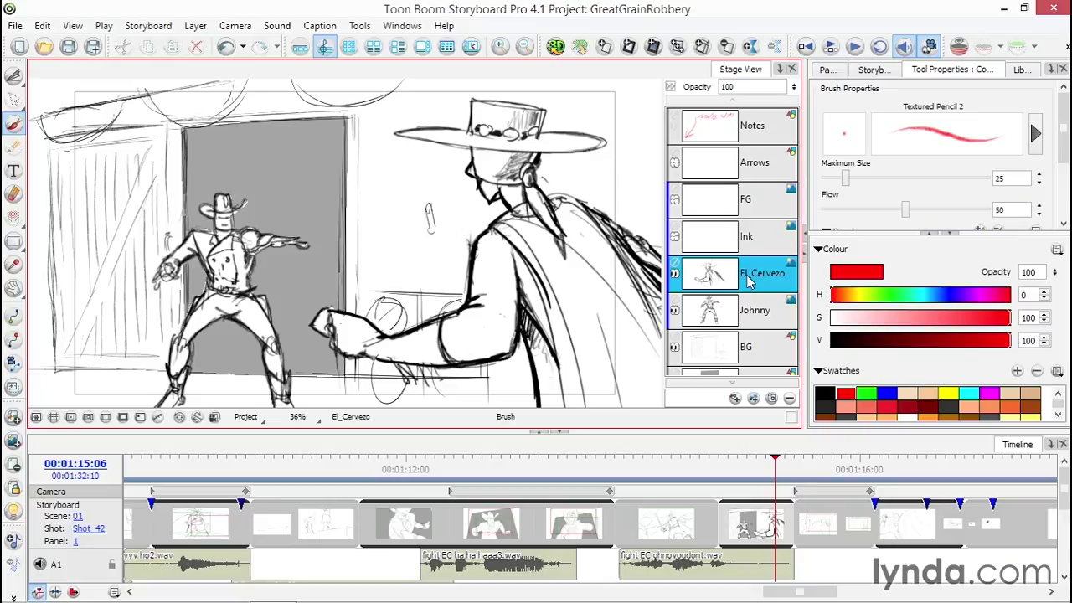
Select all the artwork on the El_Cervezo layer and shift the figure slightly to the right, away from Johnny
drag(14, 77, 53, 78)
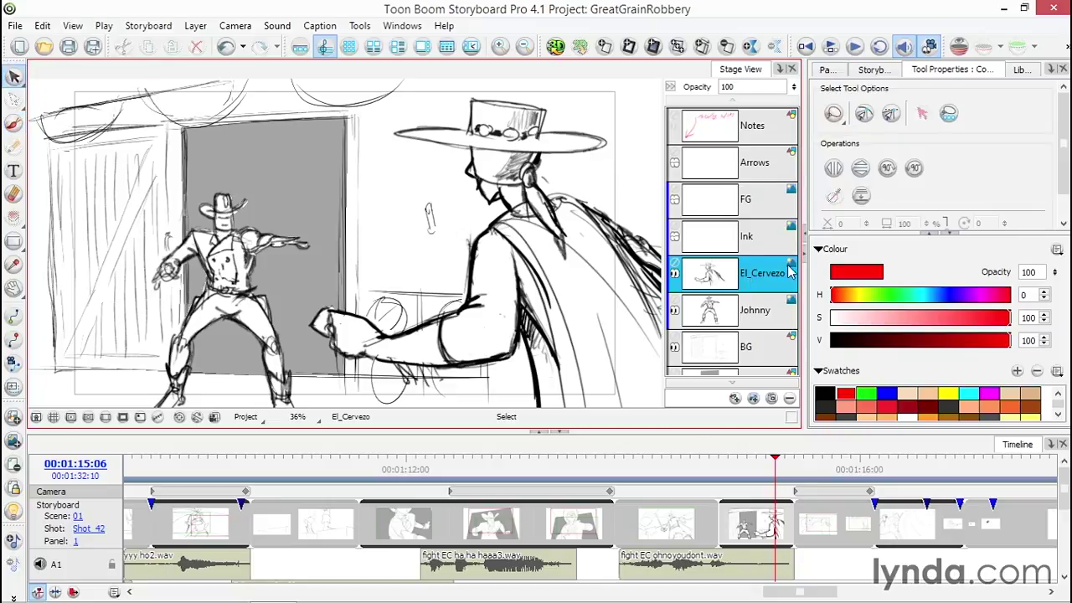
key(ctrl+a)
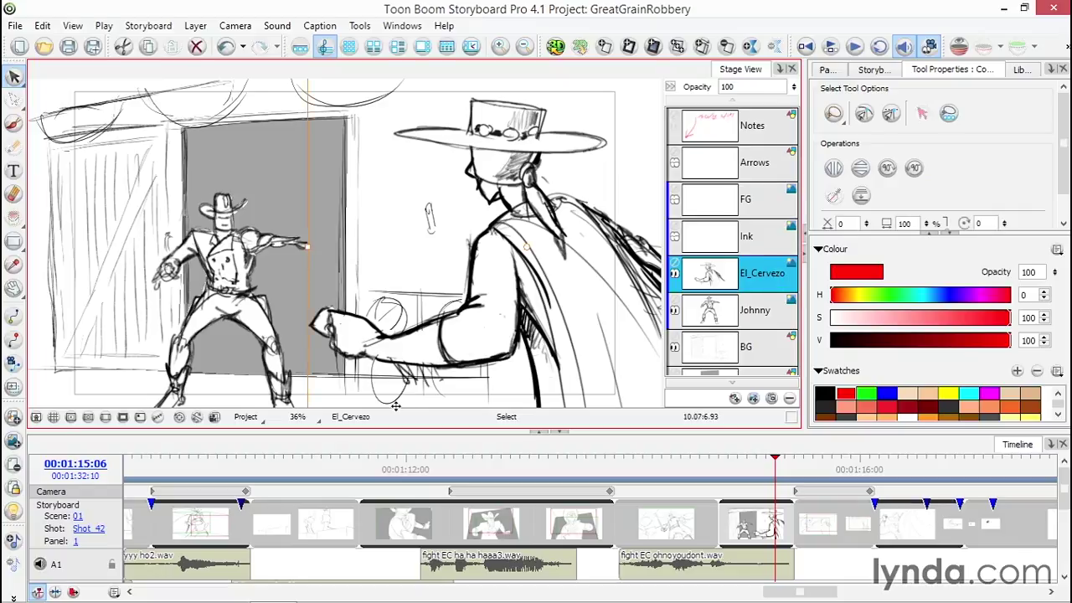
mouse_move(548, 204)
mouse_down()
mouse_move(598, 203)
mouse_move(576, 205)
mouse_up()
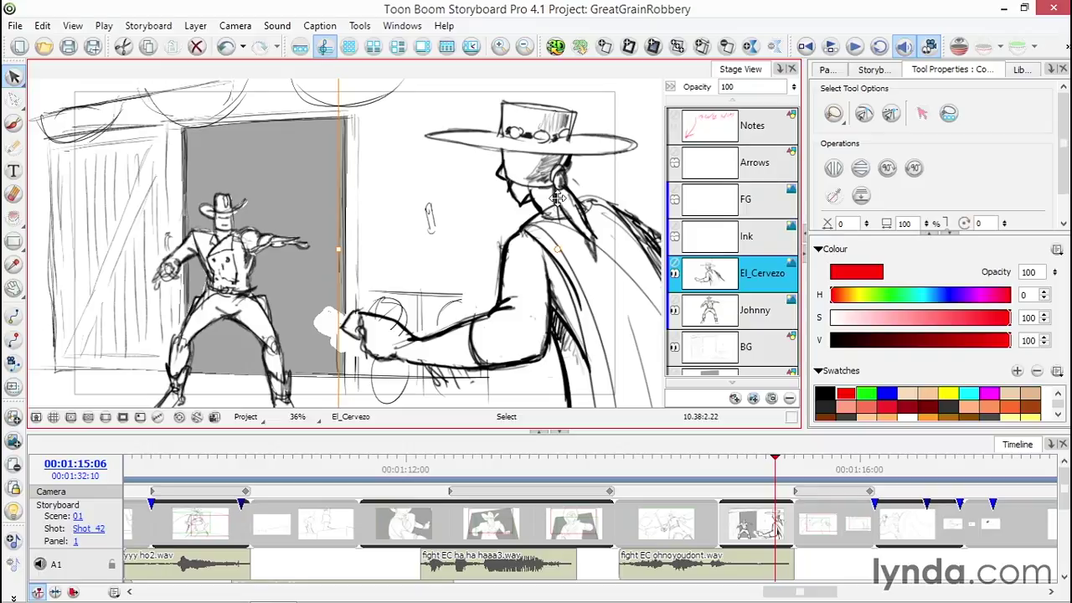
drag(507, 270, 536, 275)
Animate the El_Cervezo layer with first and last frame transforms so it slides left toward Johnny, and scrub to preview the motion
click(14, 317)
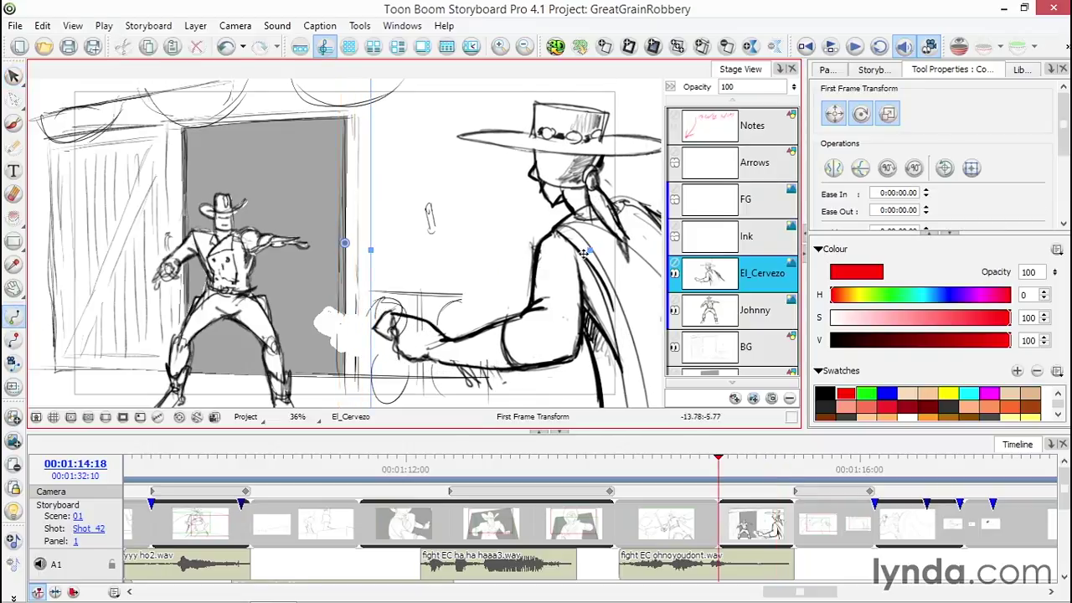
click(13, 337)
drag(536, 271, 461, 272)
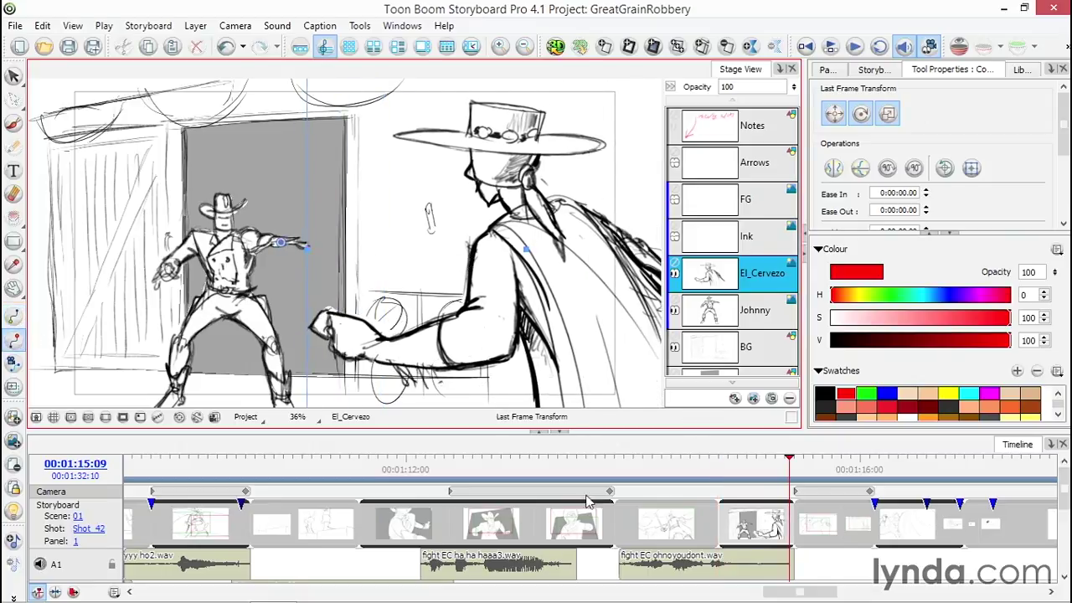
mouse_move(785, 466)
mouse_down()
mouse_move(734, 465)
mouse_move(777, 465)
mouse_move(756, 466)
mouse_up()
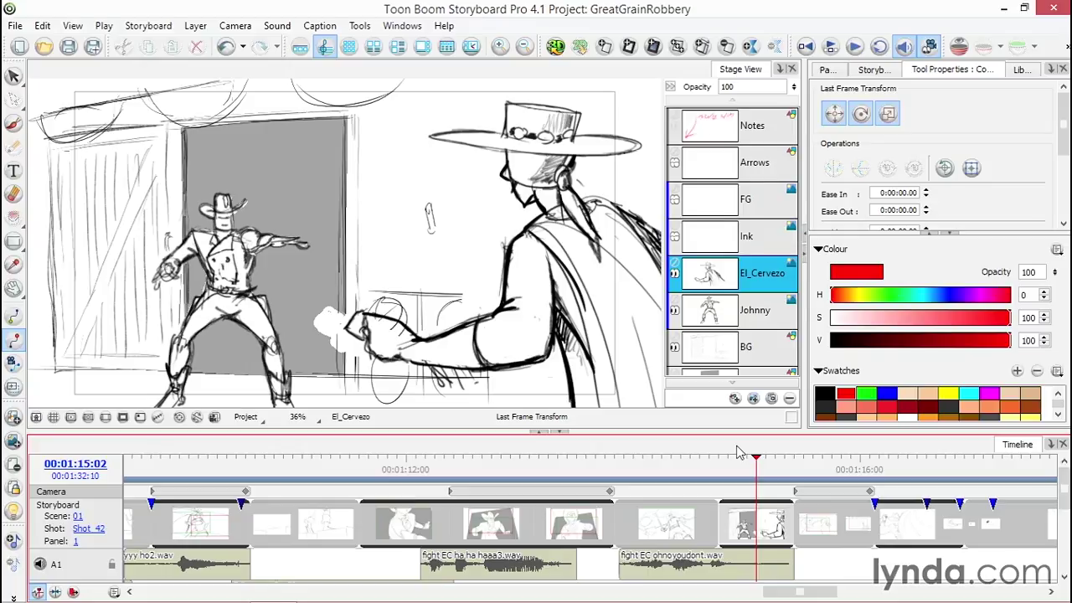
On the Arrows layer, brush a black motion arrow pointing left in front of El_Cervezo's chest
click(737, 168)
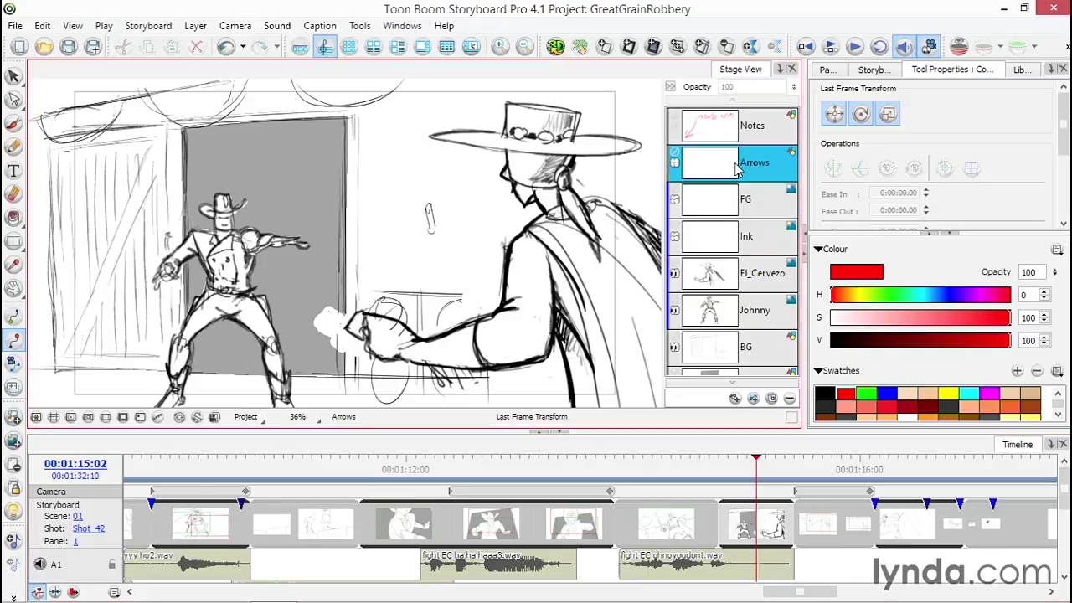
click(825, 393)
click(762, 162)
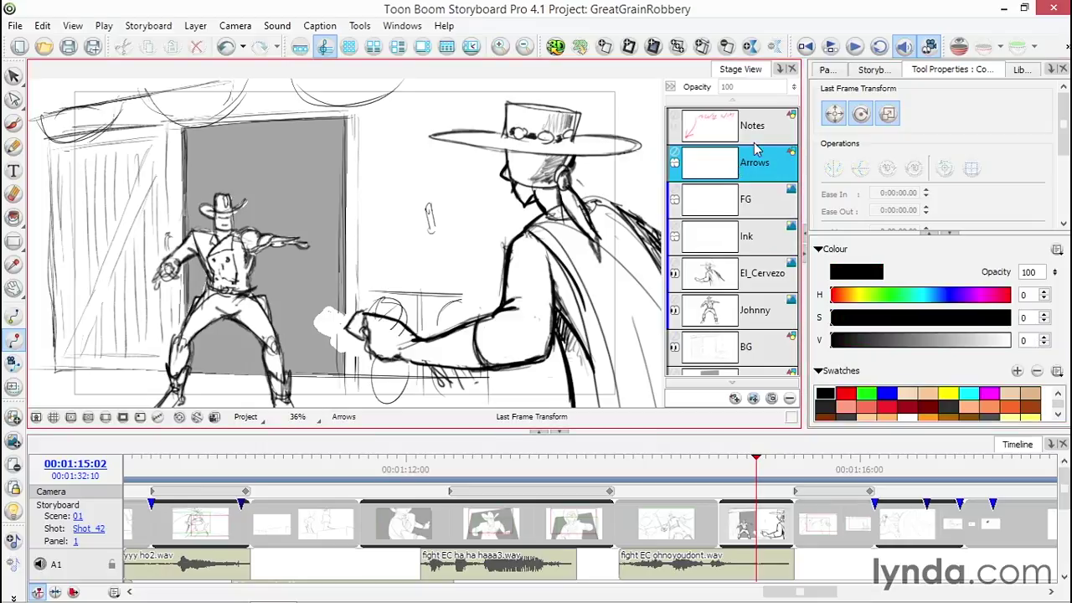
click(13, 123)
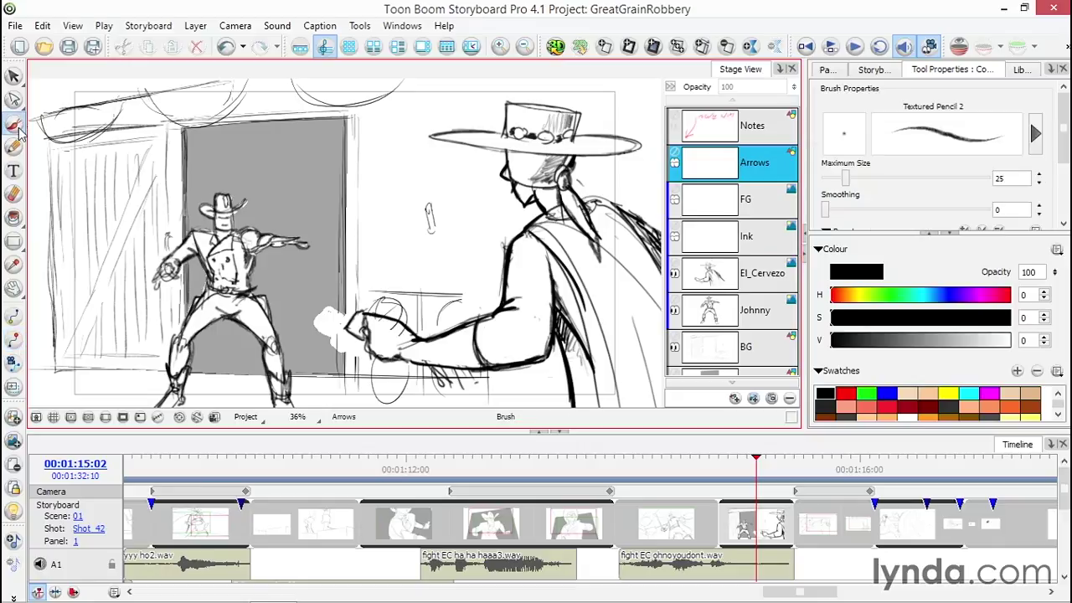
drag(489, 205, 414, 237)
mouse_move(508, 220)
mouse_down()
mouse_move(410, 241)
mouse_move(414, 254)
mouse_move(442, 243)
mouse_move(394, 233)
mouse_move(491, 194)
mouse_up()
drag(452, 228, 435, 244)
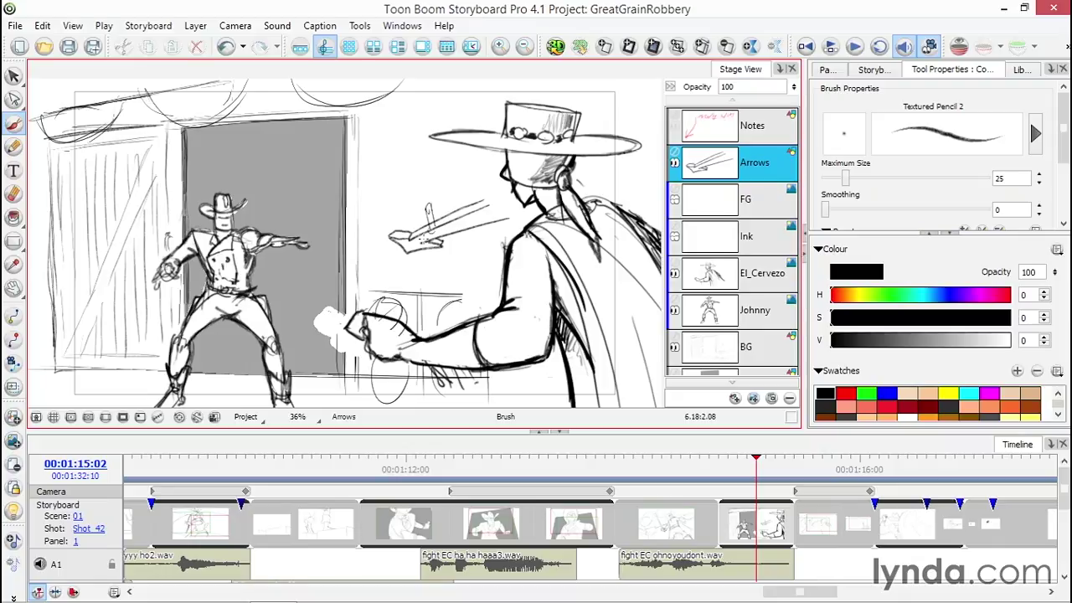
In the Layers view, turn off movie export for the Arrows layer, keep PDF and Toon Boom export on, and close the view
click(406, 31)
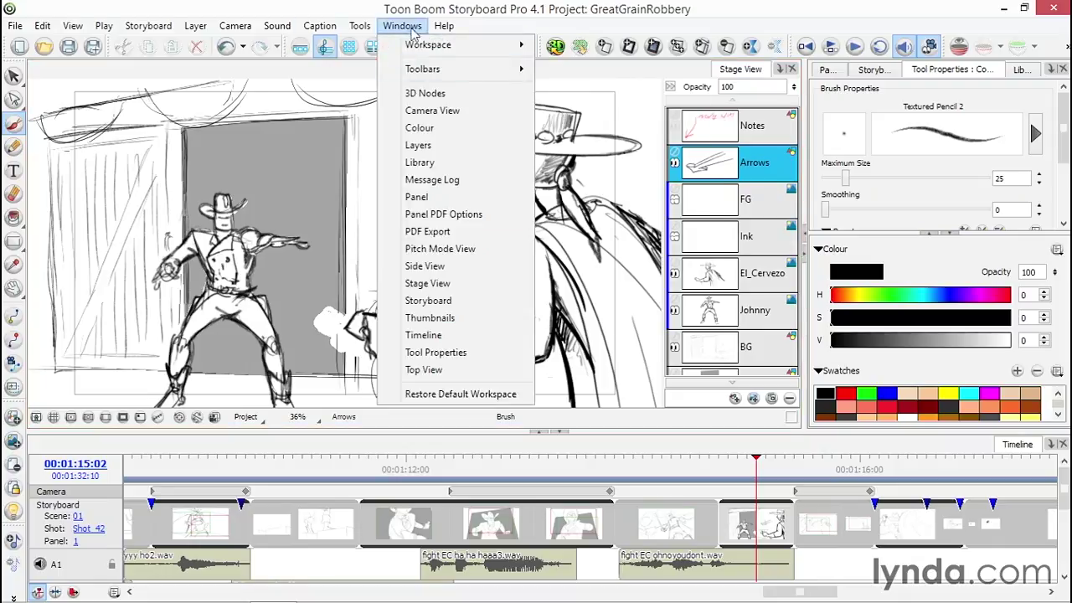
click(436, 146)
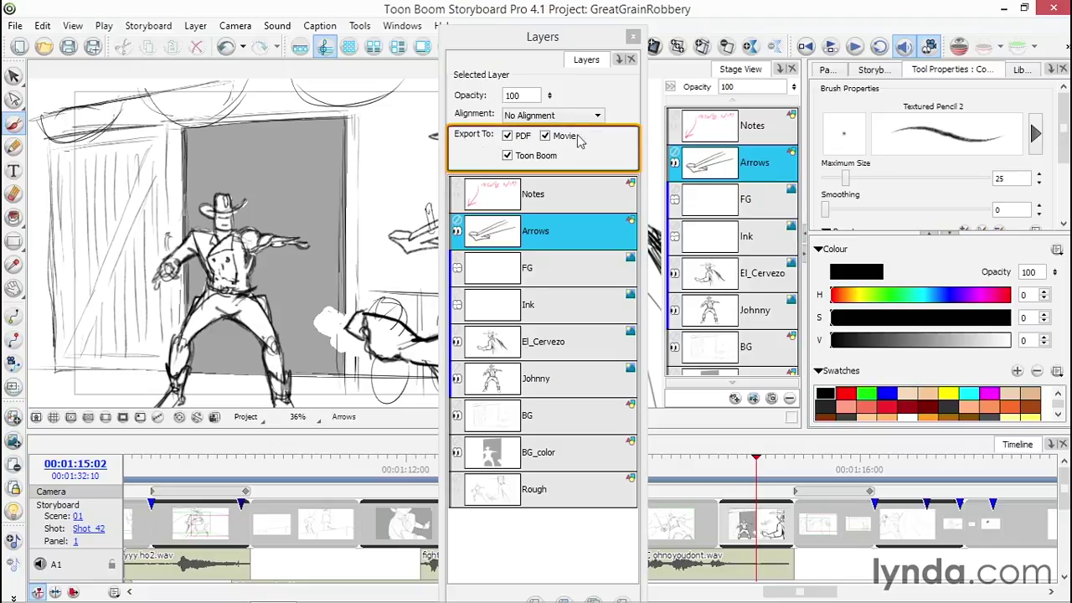
click(566, 231)
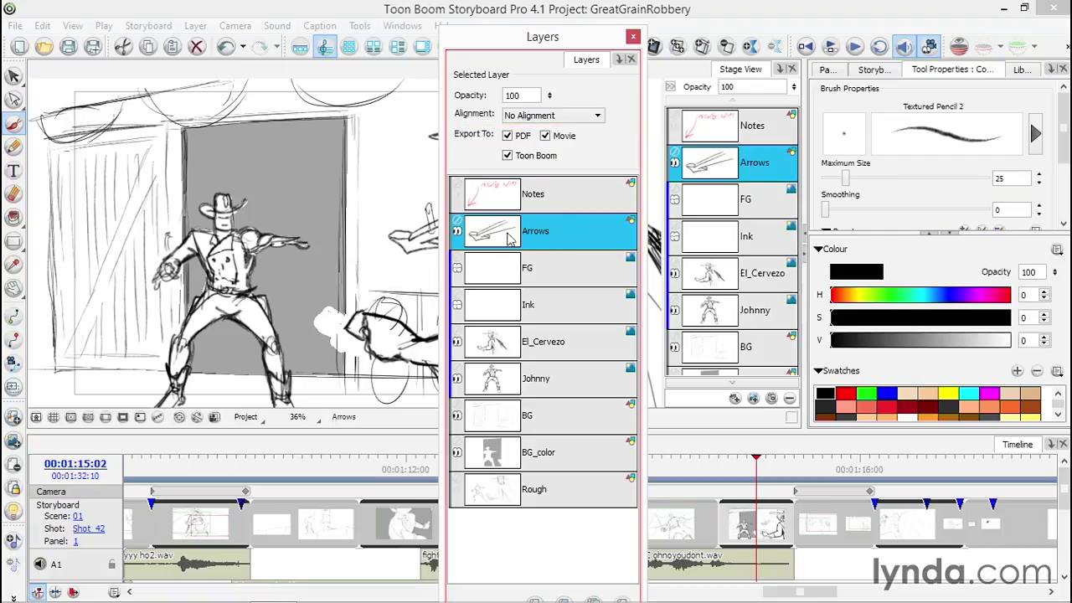
click(546, 136)
click(507, 135)
click(507, 135)
click(508, 155)
click(508, 155)
click(633, 37)
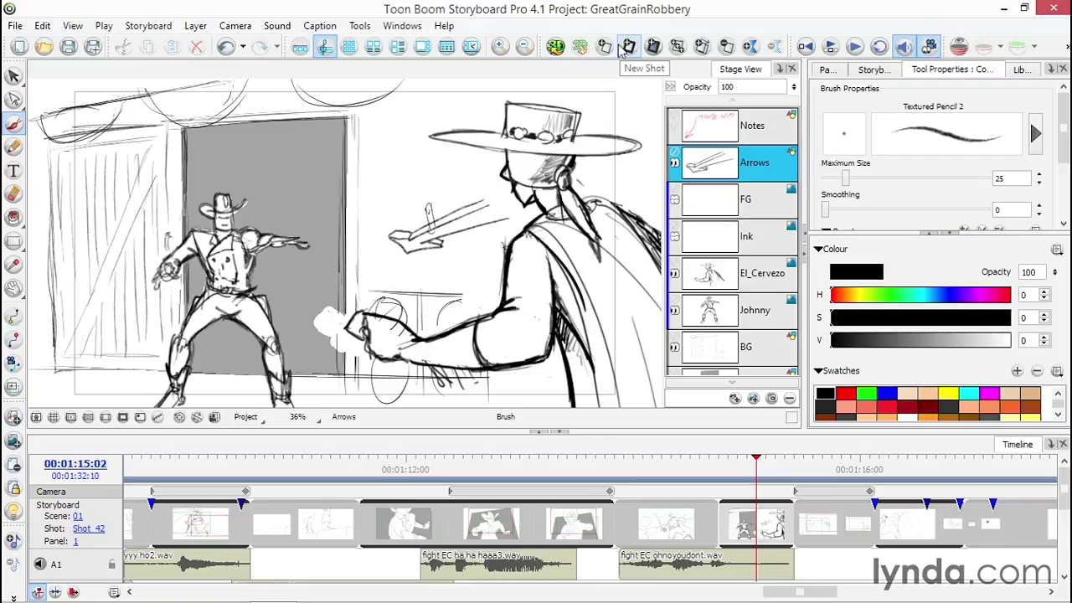
click(621, 48)
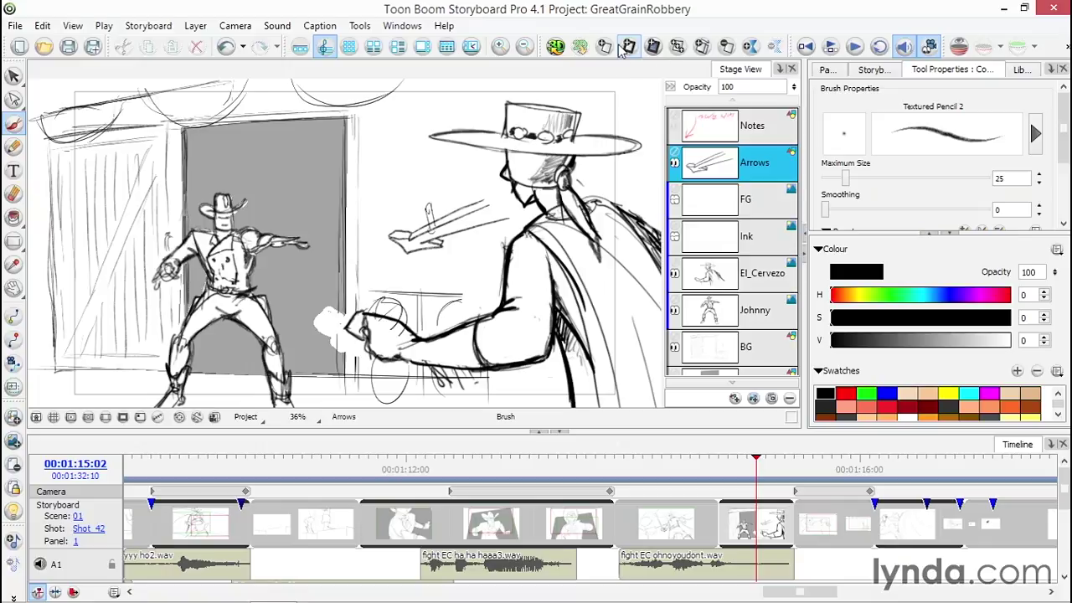